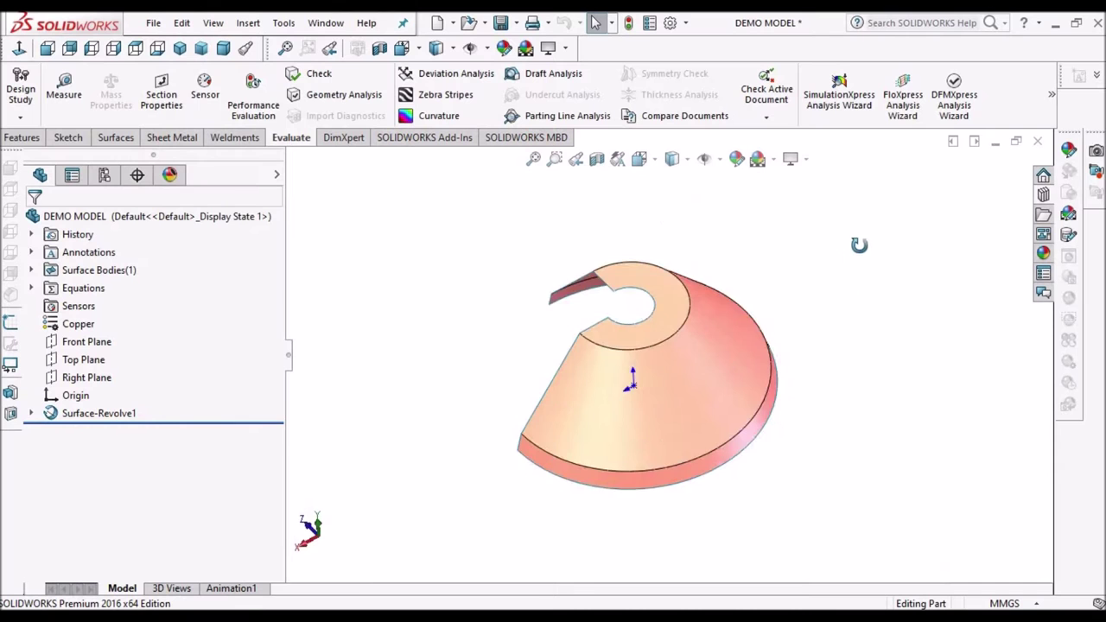
Step: Run a deviation analysis on the cone's lower circular edge, giving 23.5° max, min and average
middle_click_drag(859, 242, 823, 379)
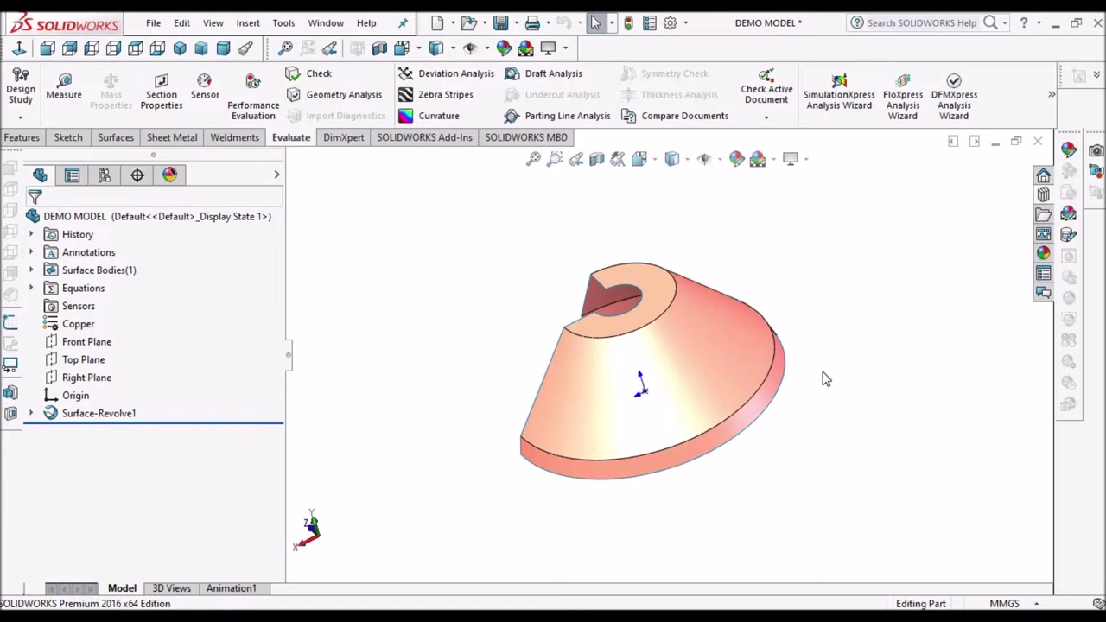
left_click(438, 76)
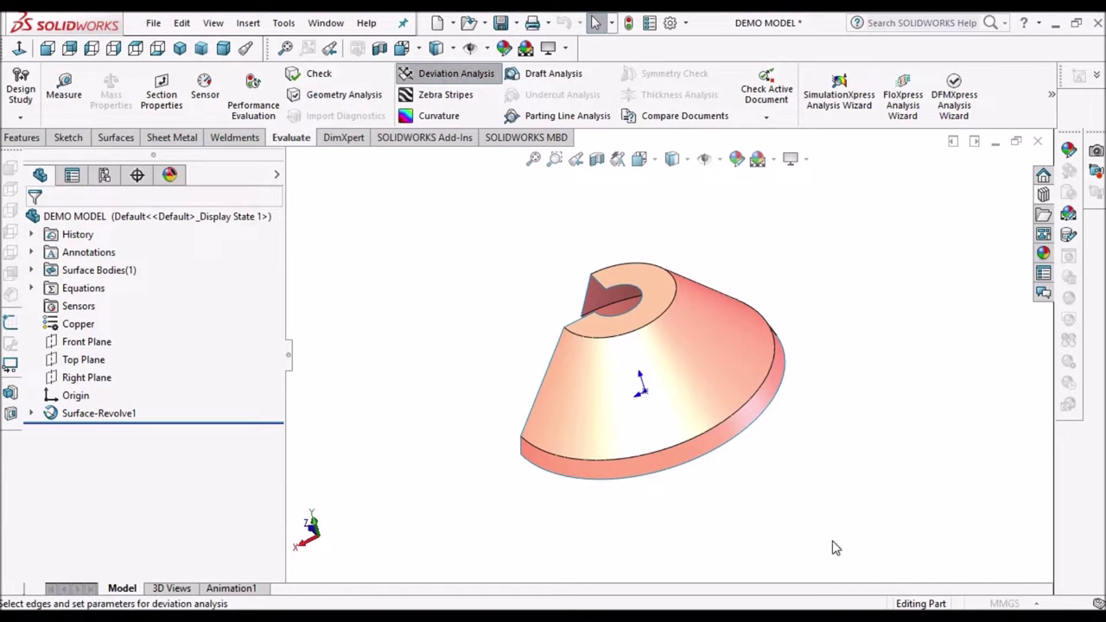
left_click(751, 403)
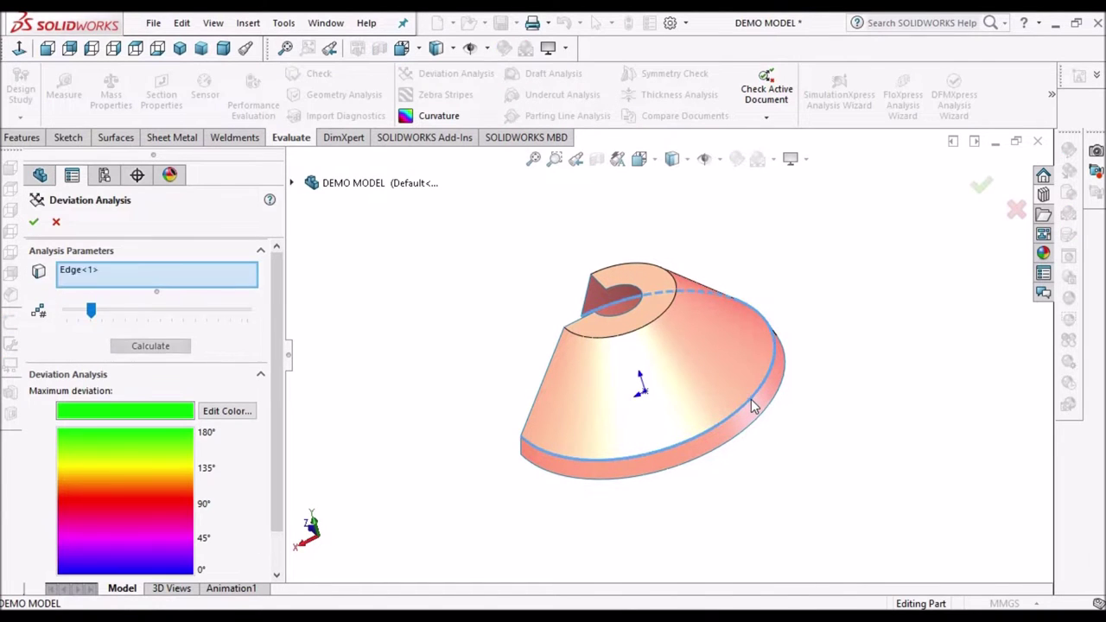
left_click(149, 347)
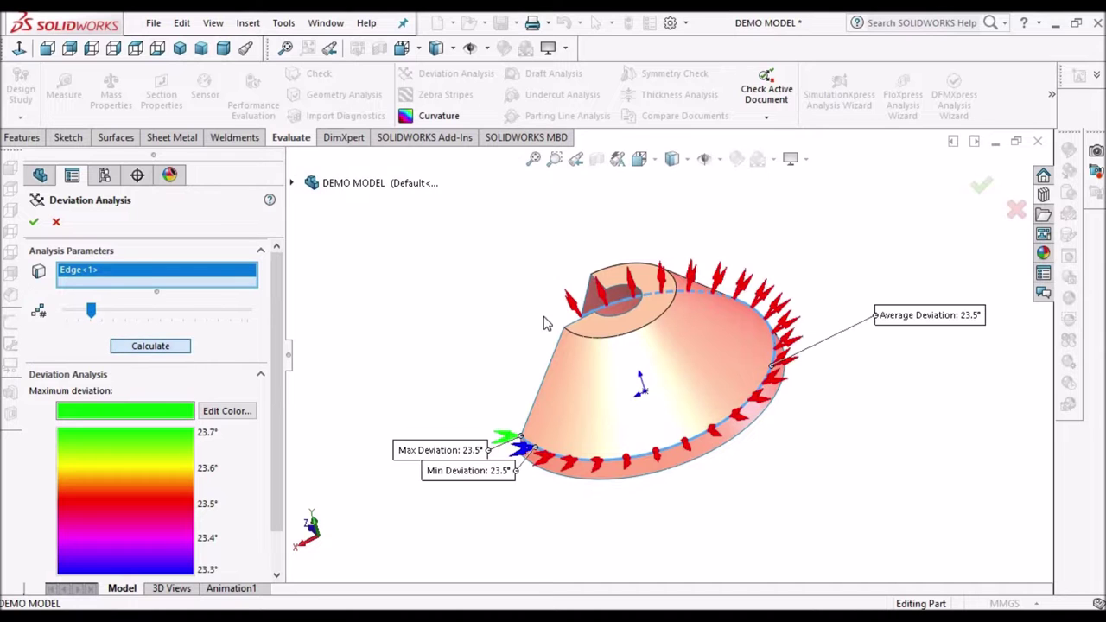
Step: Orbit and zoom the cone to inspect the 23.5° labels, ending in Top view
middle_click_drag(666, 365, 639, 368)
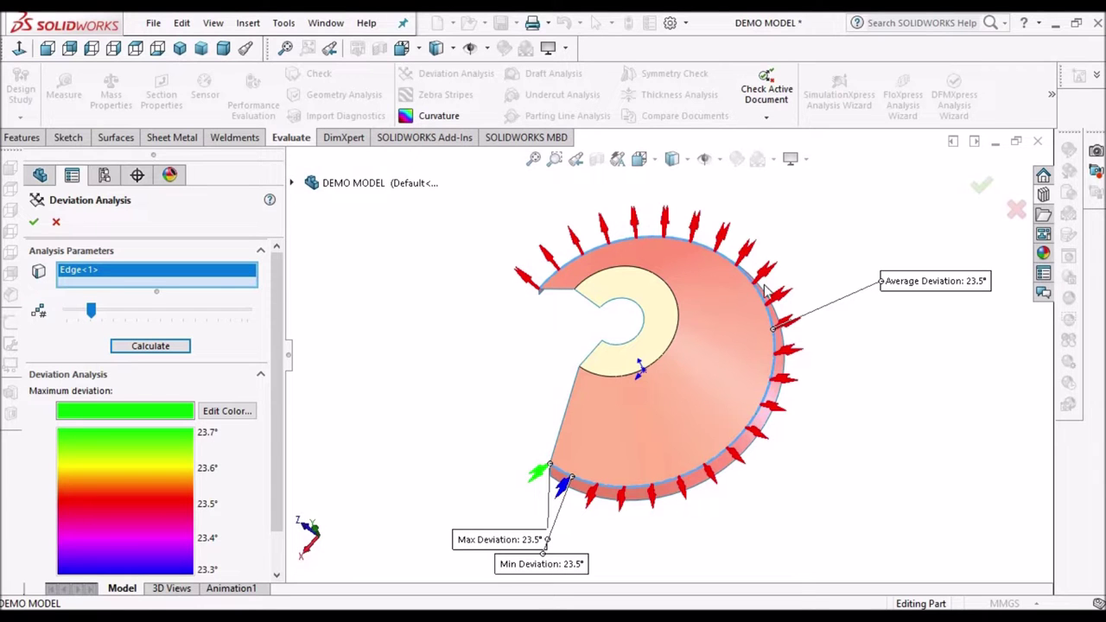
middle_click_drag(679, 318, 765, 437)
scroll(674, 363, "up", 1)
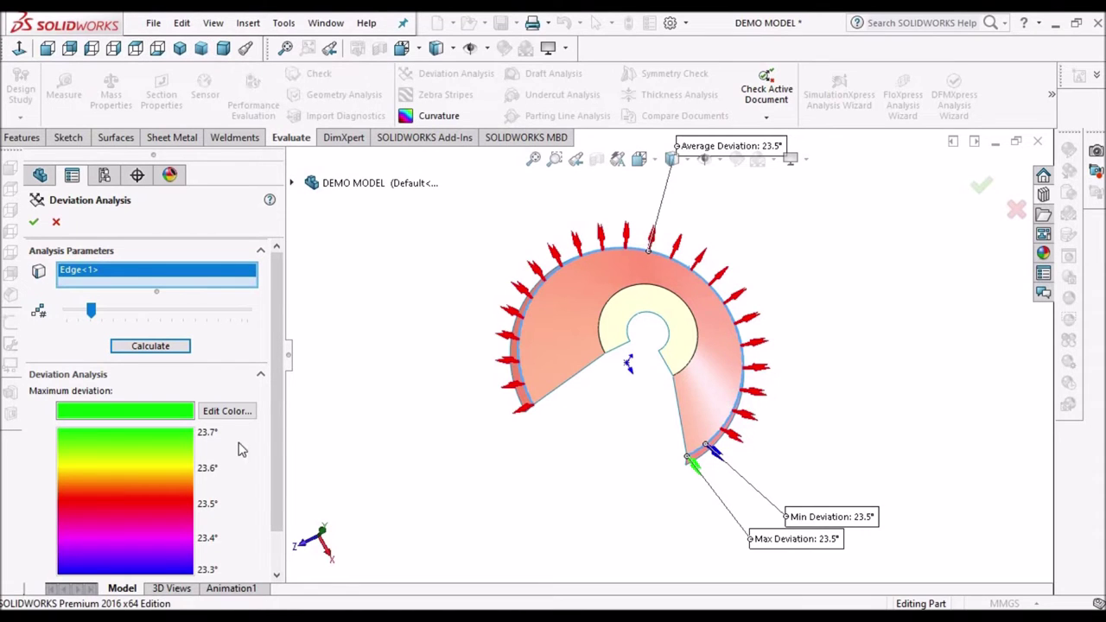
scroll(273, 469, "down", 2)
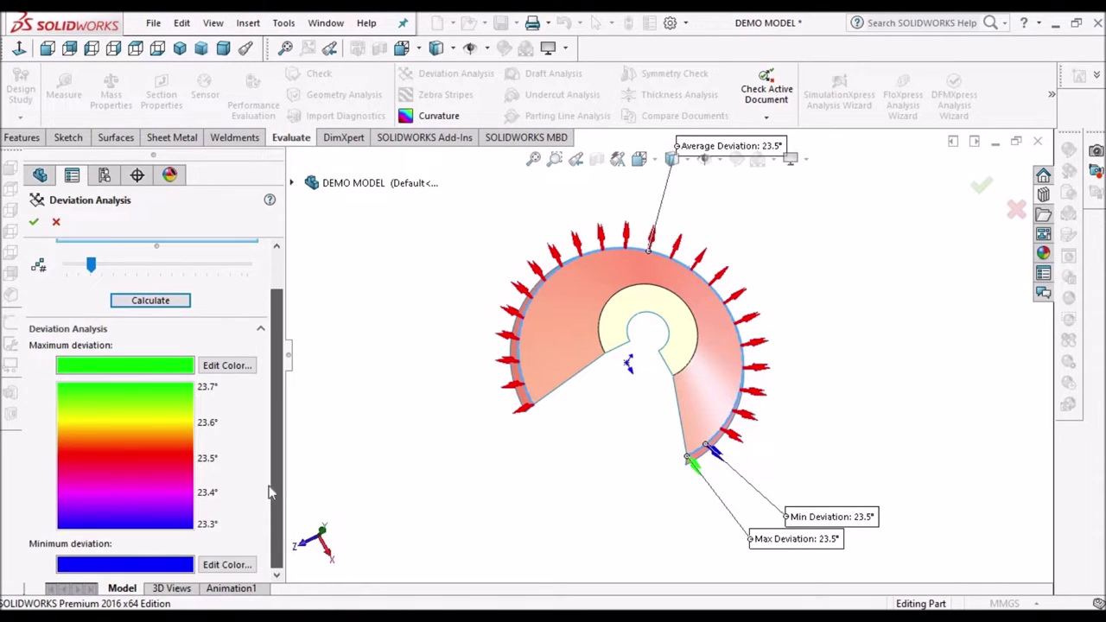
left_click(136, 48)
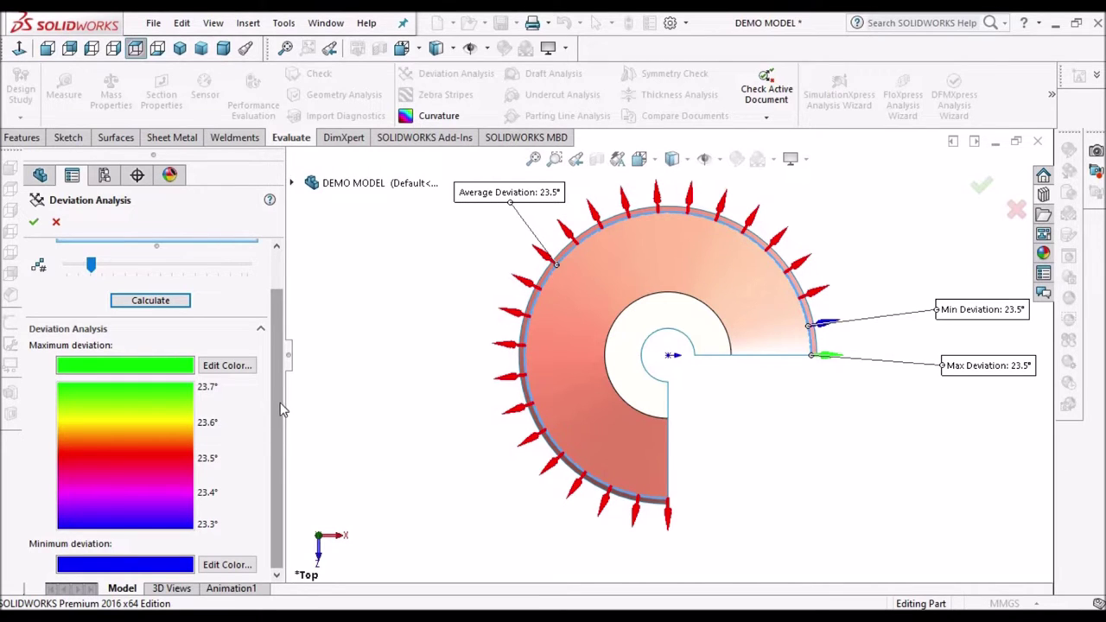
Step: Check the 23.5° callouts from an angle, then cancel the Deviation Analysis
scroll(276, 389, "up", 1)
scroll(148, 412, "down", 1)
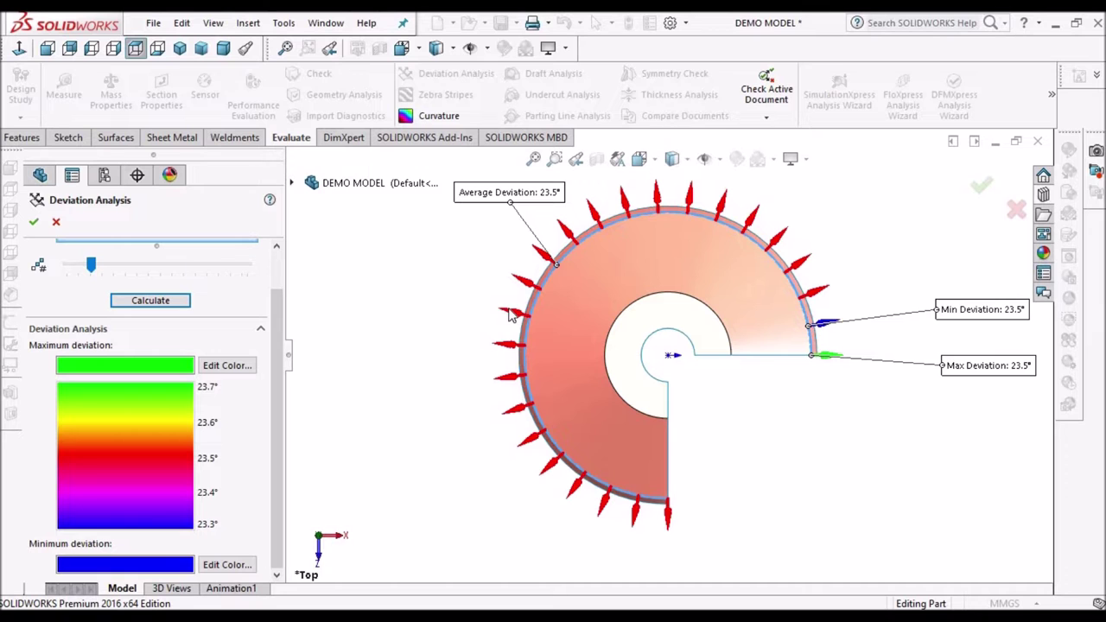
middle_click_drag(725, 207, 624, 279)
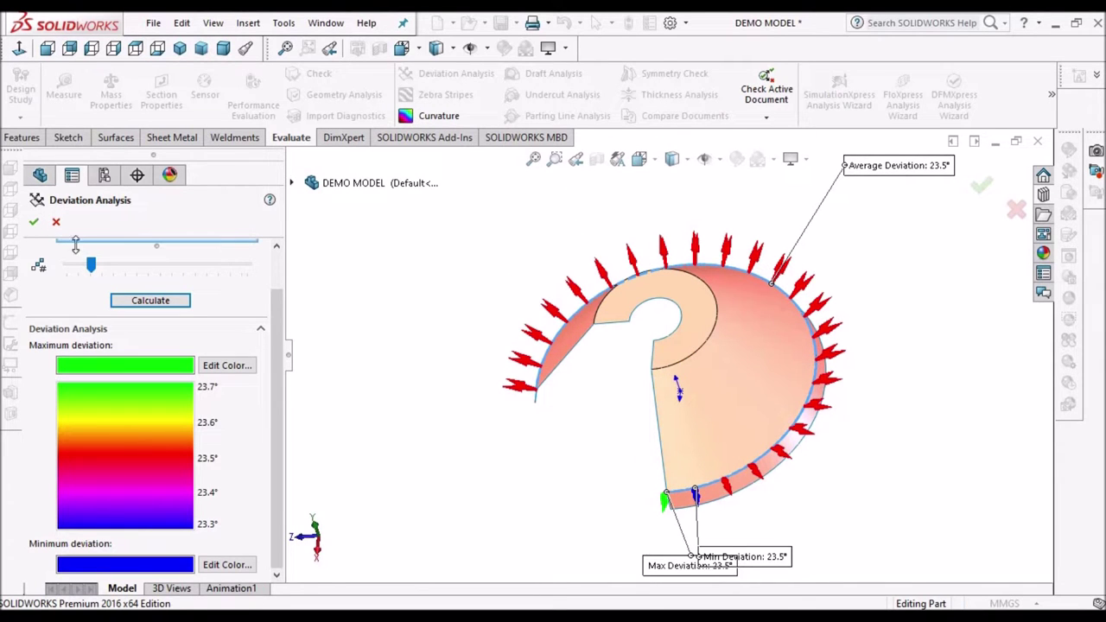
left_click(56, 221)
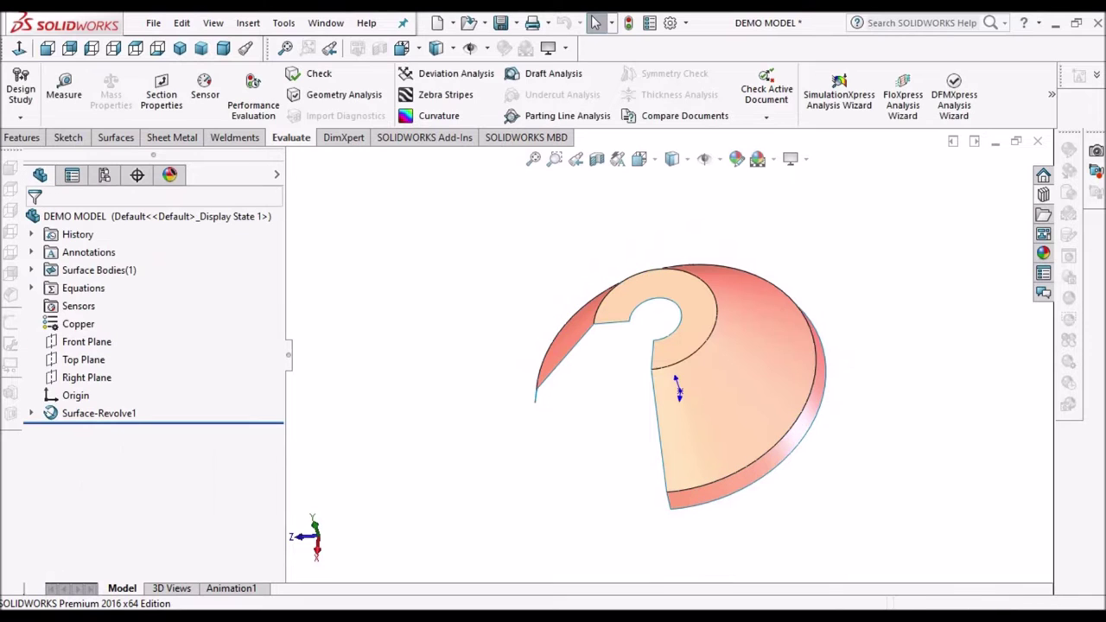
Step: Switch to the DEMO MODEL 2 document and orbit its swept surface
left_click(326, 23)
left_click(361, 216)
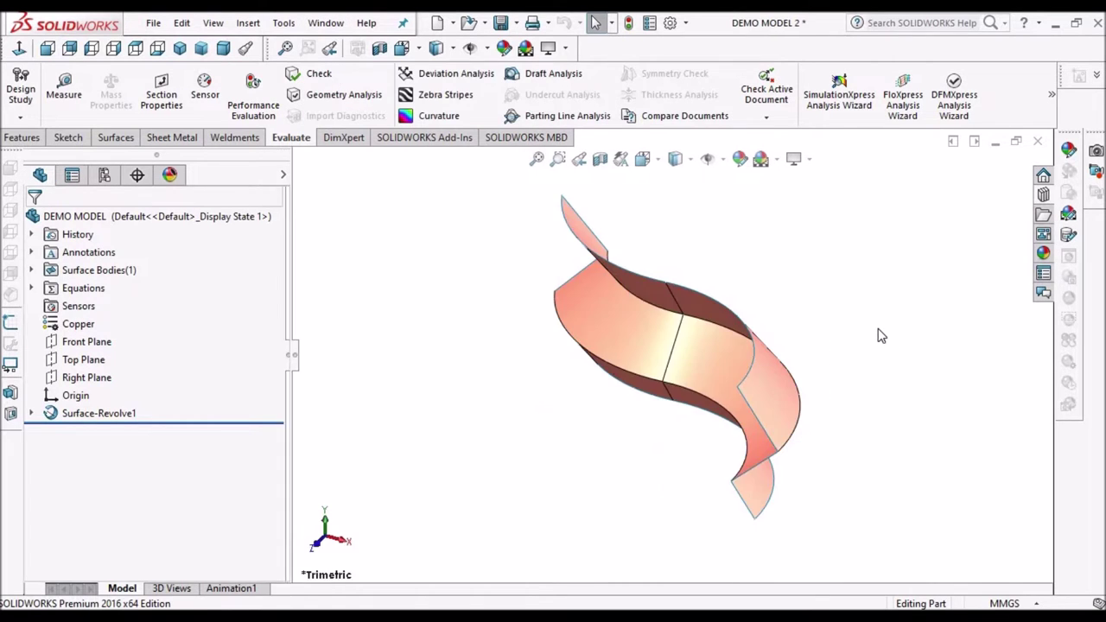
middle_click_drag(815, 284, 709, 292)
Step: Run a deviation analysis on the two joining edges, giving 83.3° max, average and min
left_click(456, 74)
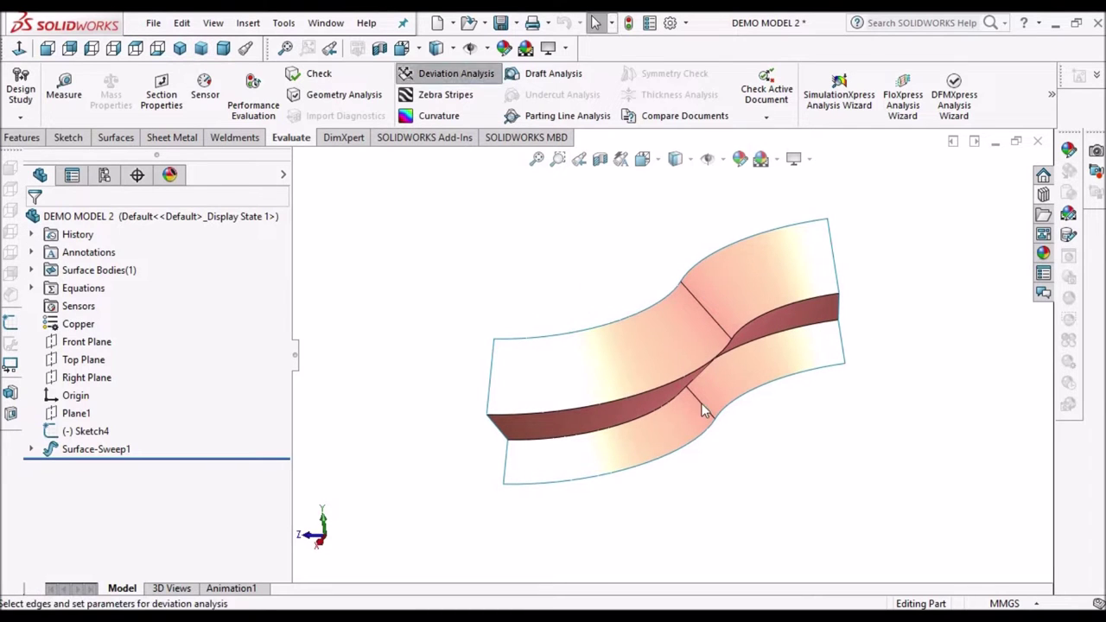
left_click(666, 383)
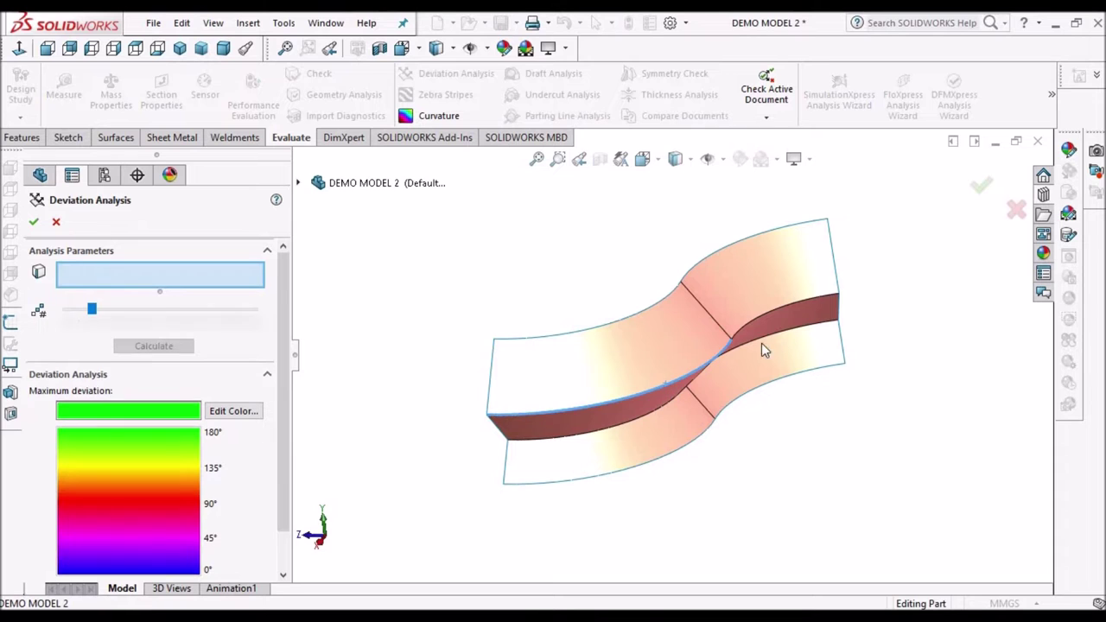
left_click(765, 314)
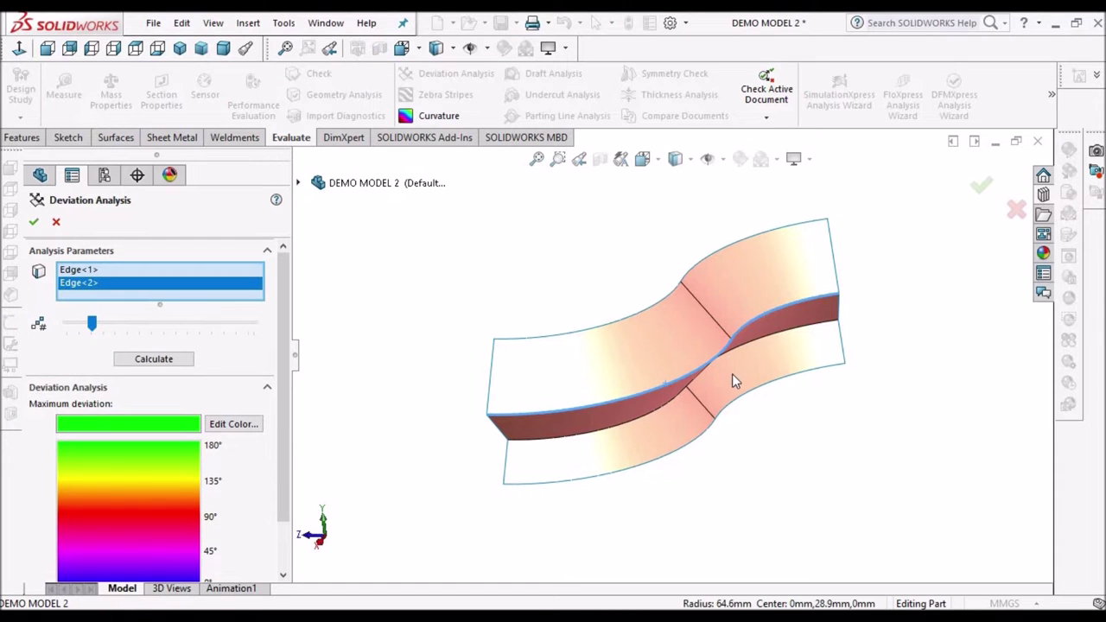
middle_click_drag(731, 373, 725, 436)
left_click(154, 359)
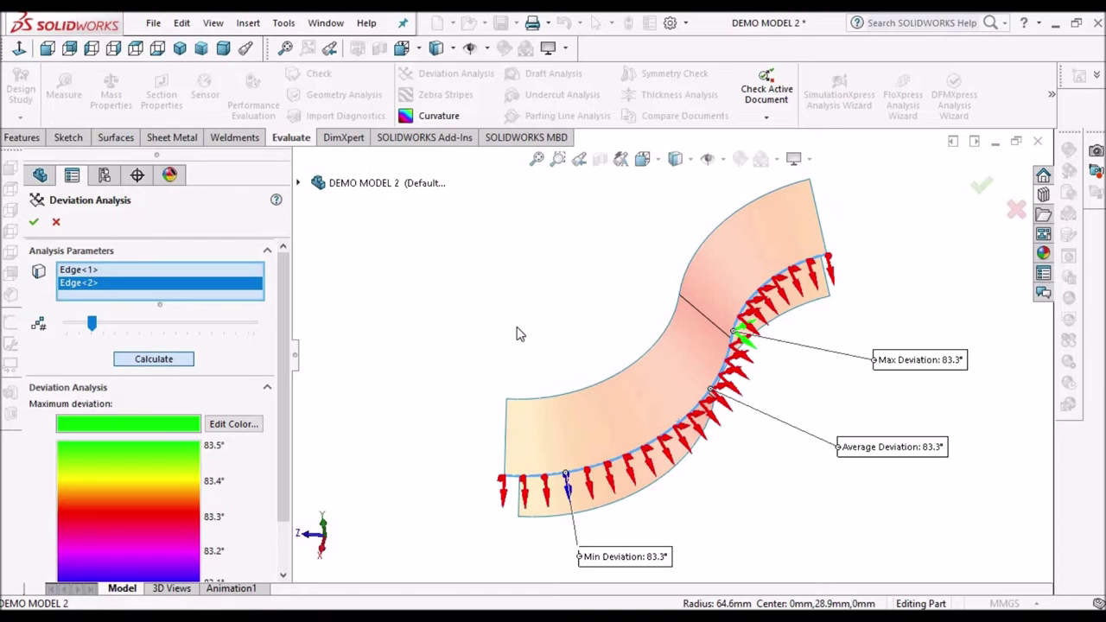
left_click(136, 49)
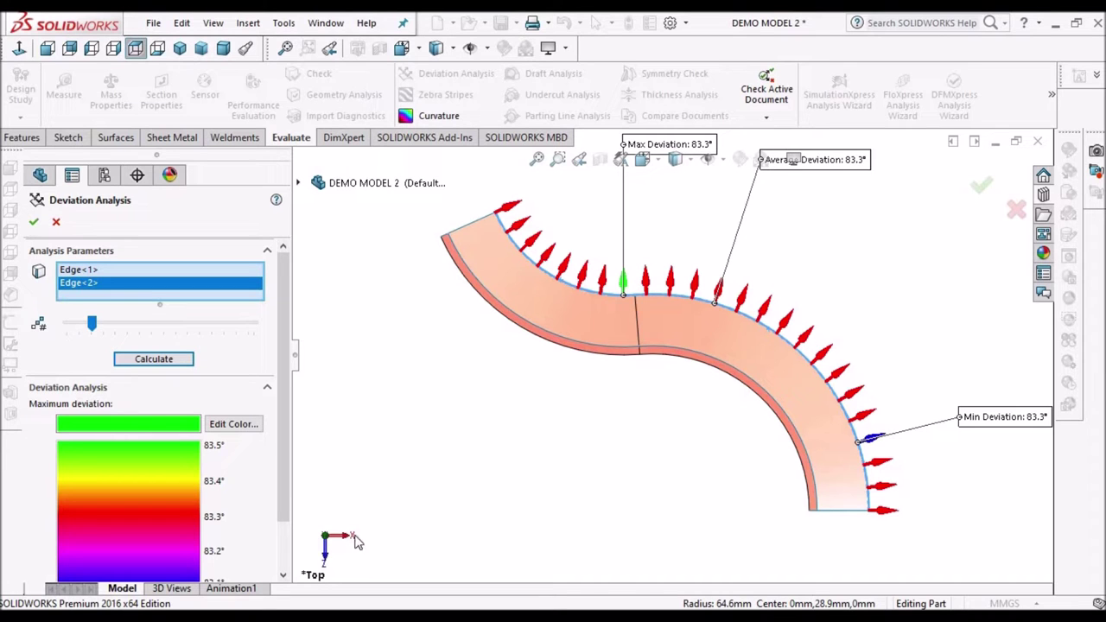
scroll(793, 390, "down", 2)
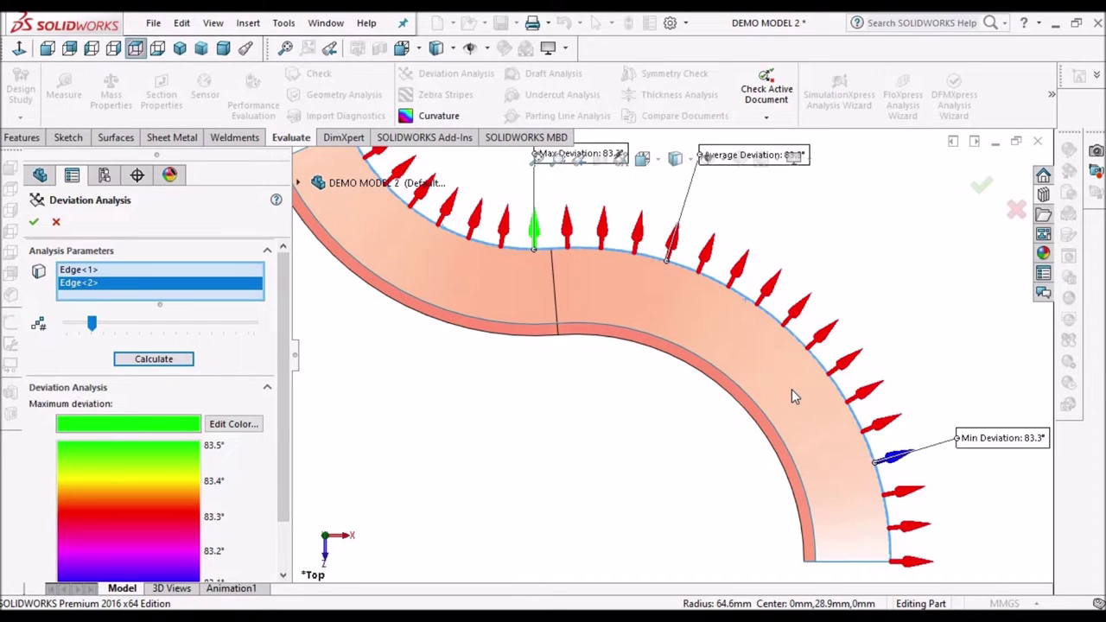
scroll(792, 391, "up", 1)
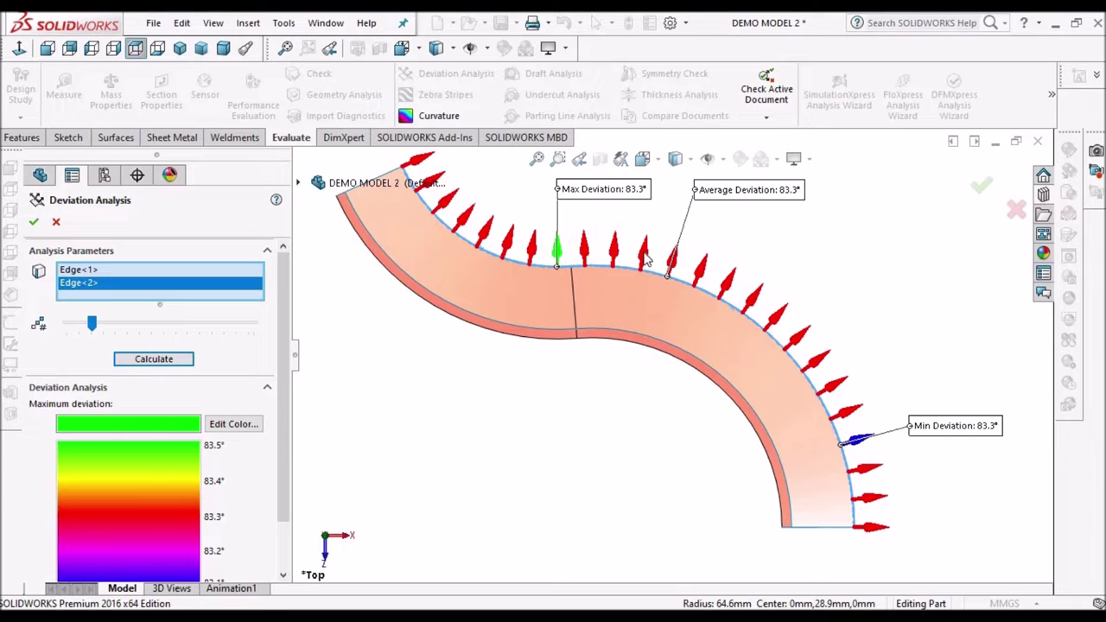
scroll(173, 432, "down", 2)
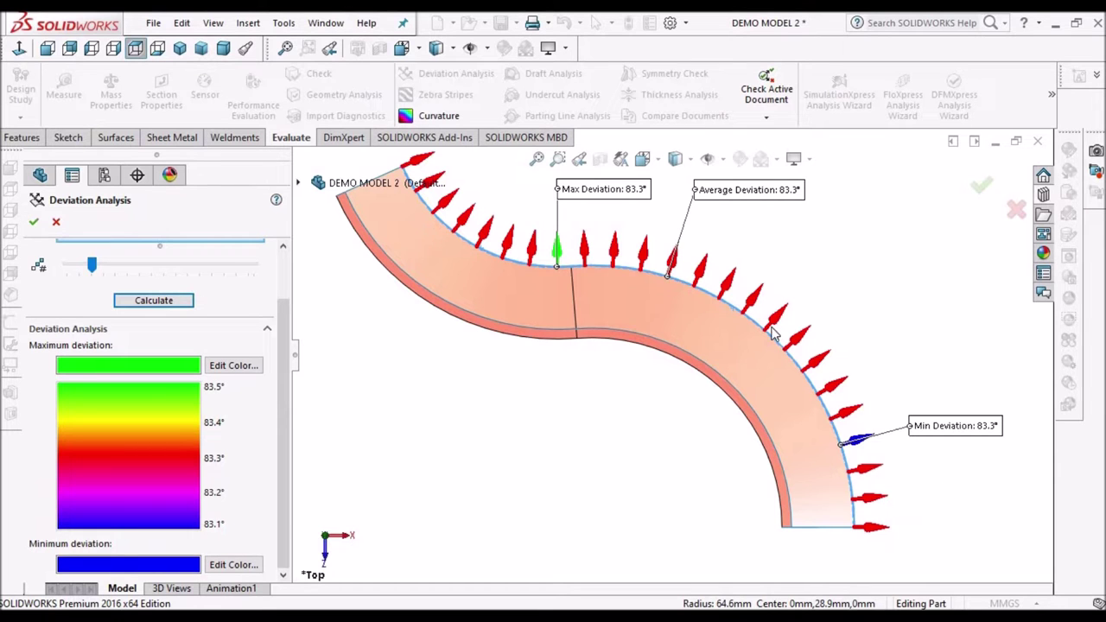
scroll(774, 336, "down", 3)
scroll(409, 447, "up", 3)
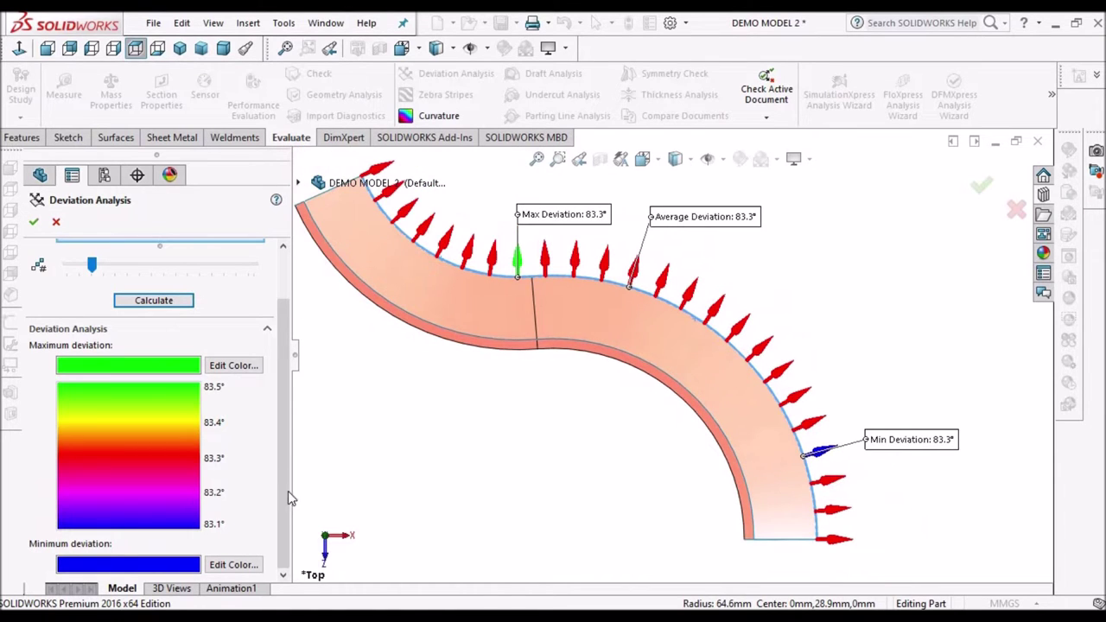
scroll(747, 289, "up", 3)
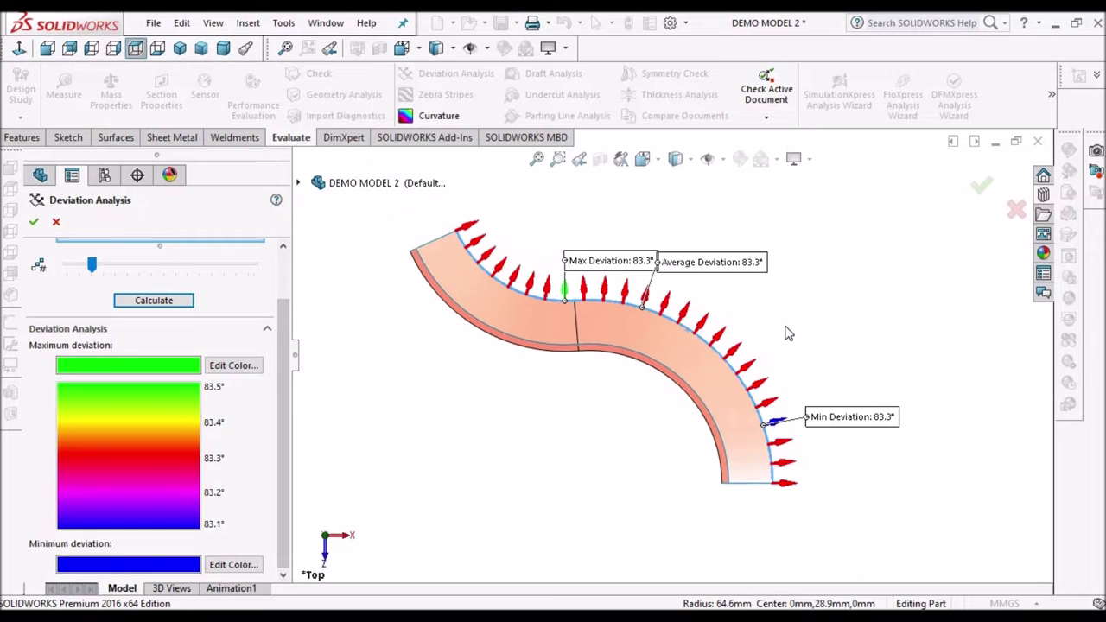
middle_click_drag(787, 334, 581, 451)
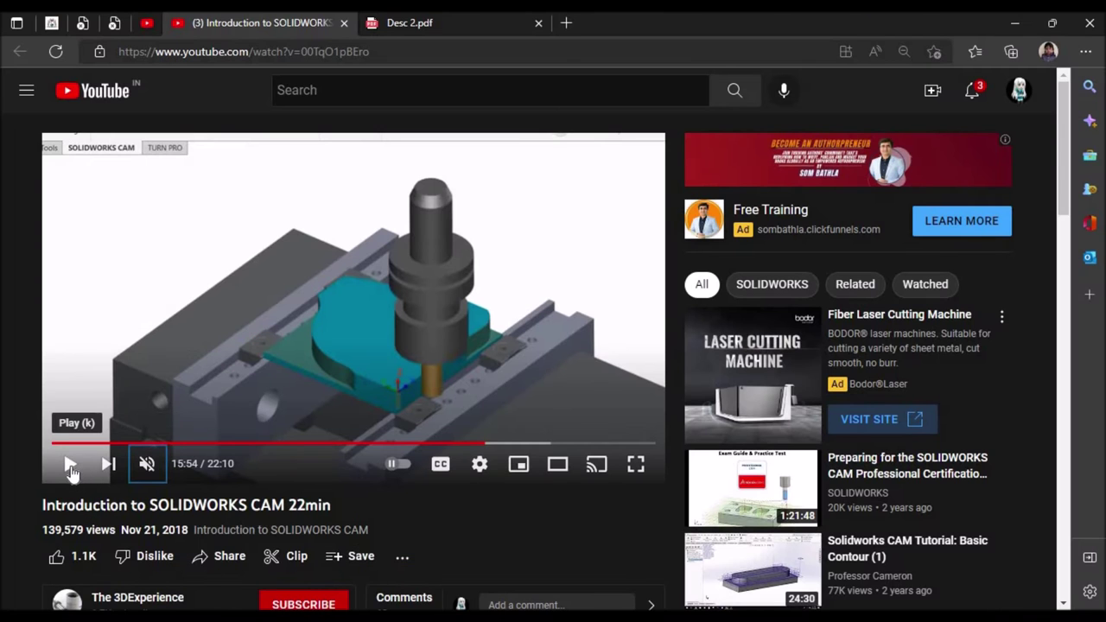
Step: Play the SOLIDWORKS CAM video and pause it at 16:24
left_click(70, 463)
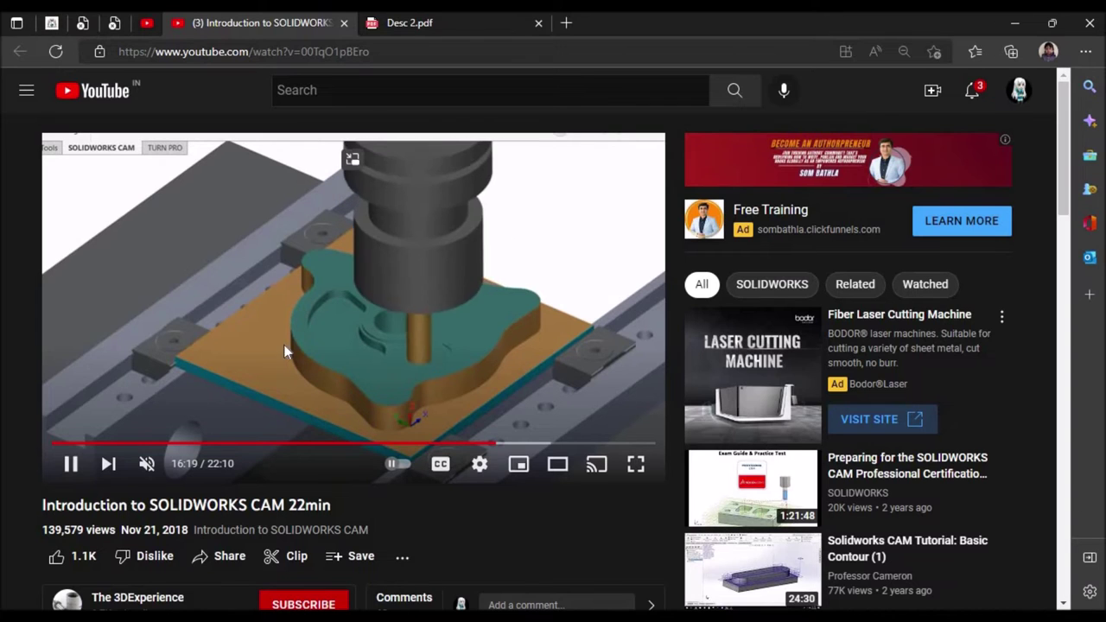
left_click(70, 465)
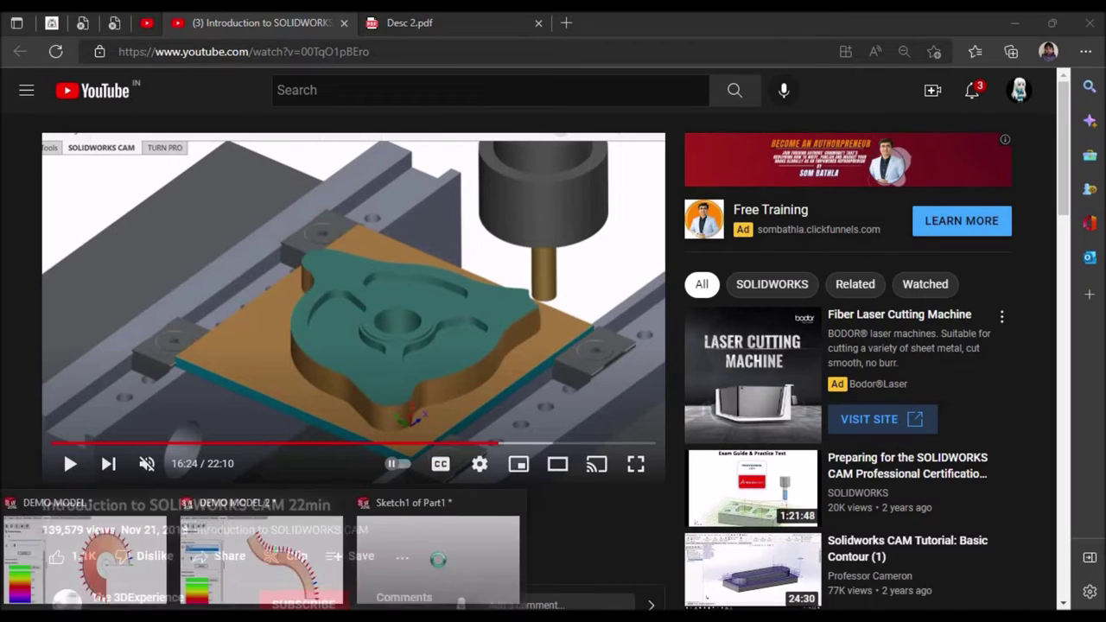
Step: Return to DEMO MODEL 2 and view its 83.3° deviation labels from the Top
left_click(296, 570)
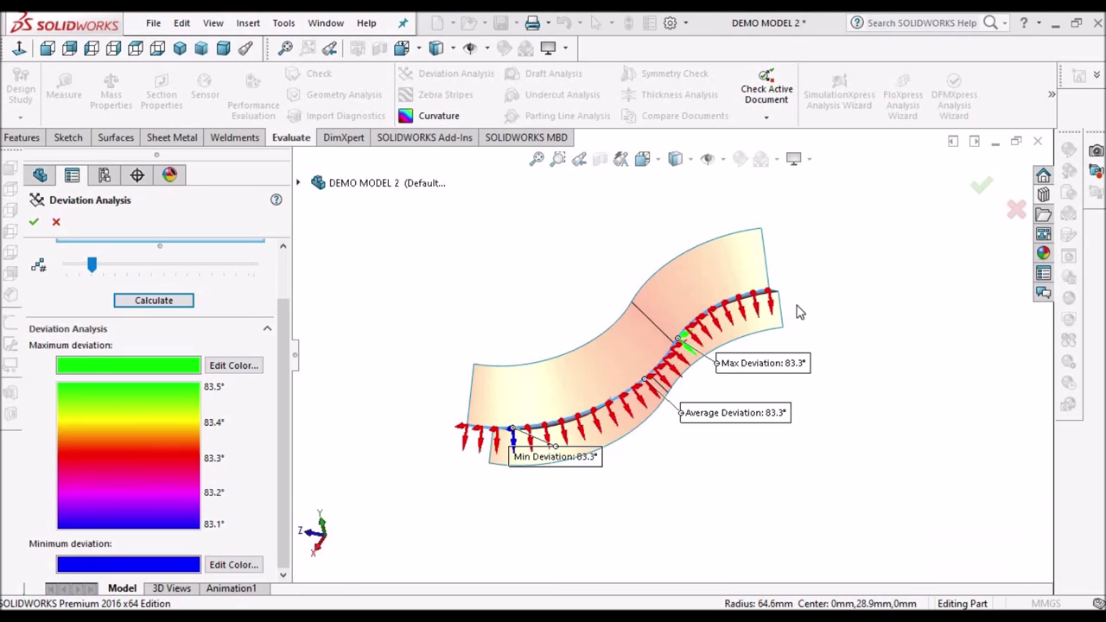
middle_click_drag(682, 339, 649, 379)
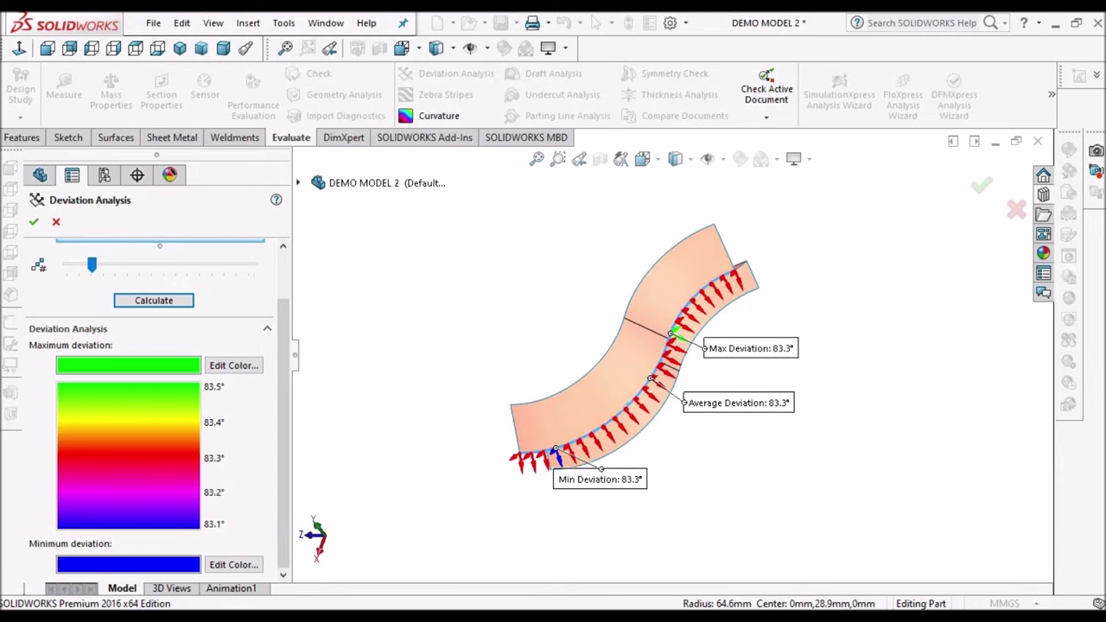
left_click(136, 49)
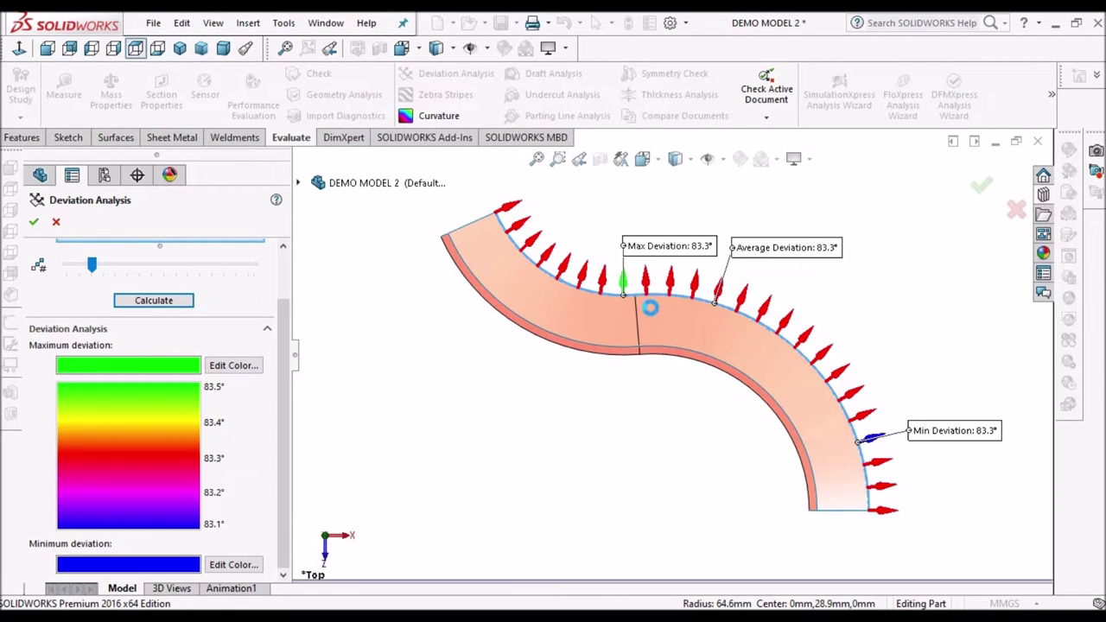
left_click(325, 23)
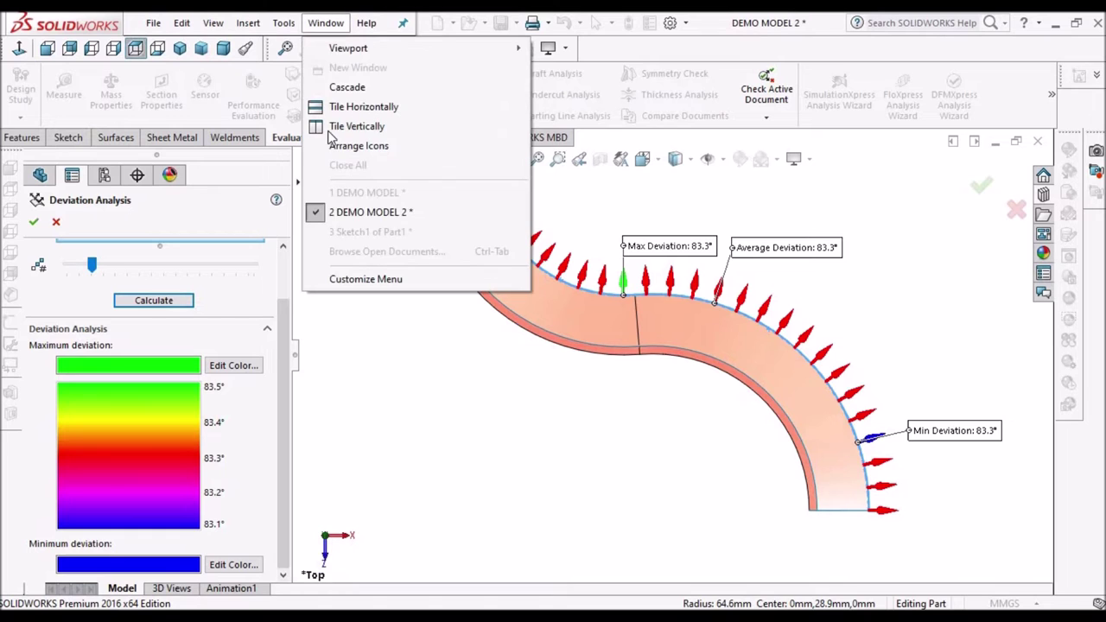
left_click(53, 230)
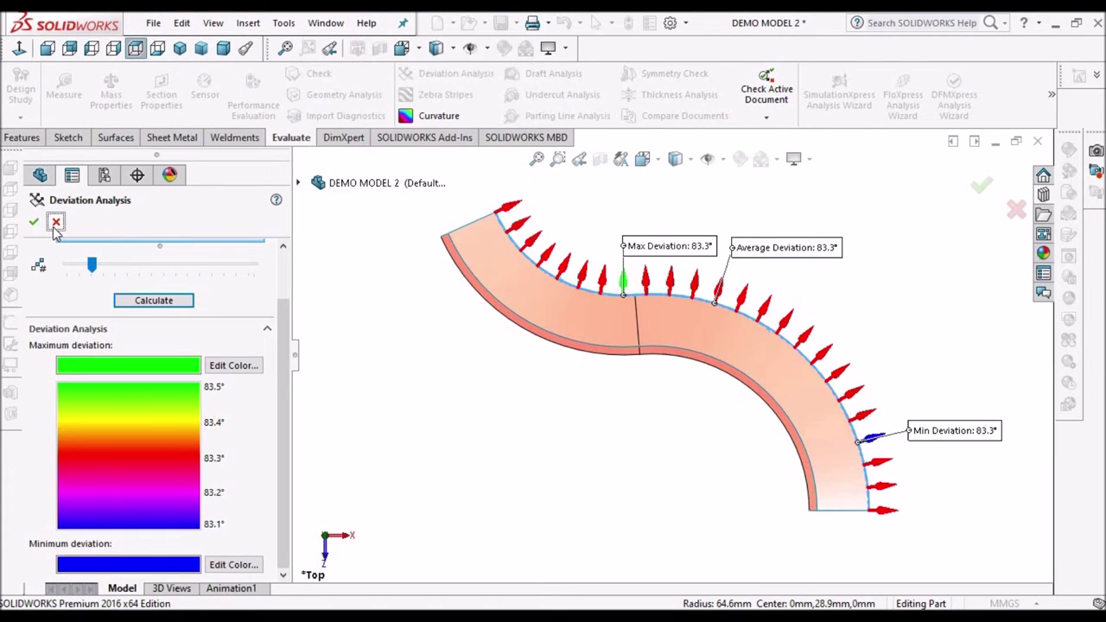
Step: Cancel the deviation analysis, open Sketch1 of Part1, and select its right-hand spline
left_click(56, 221)
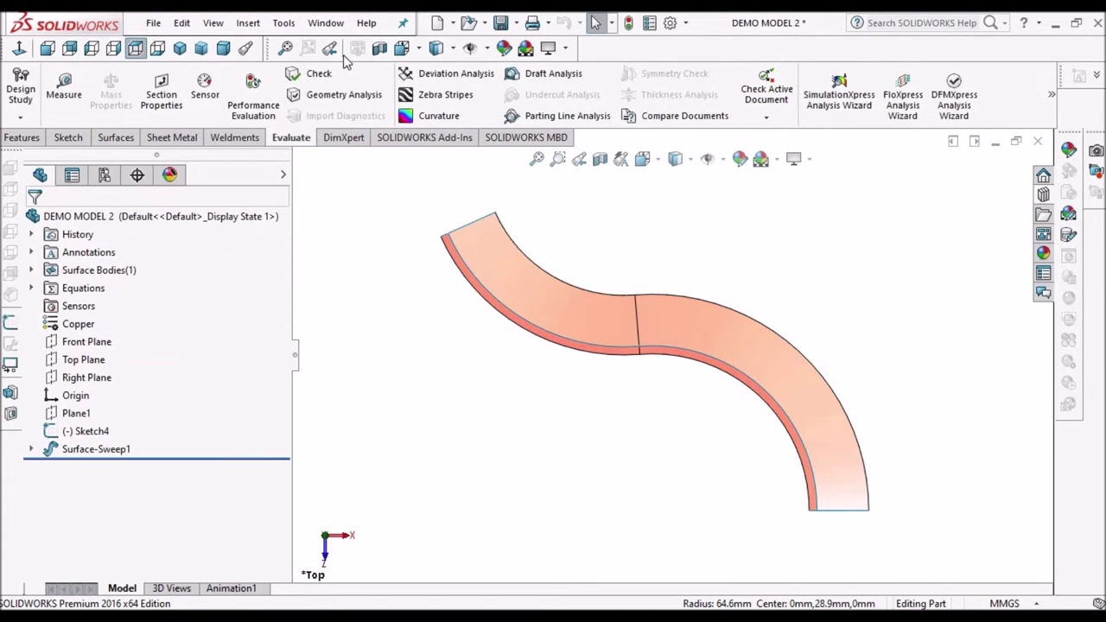
left_click(326, 24)
left_click(621, 309)
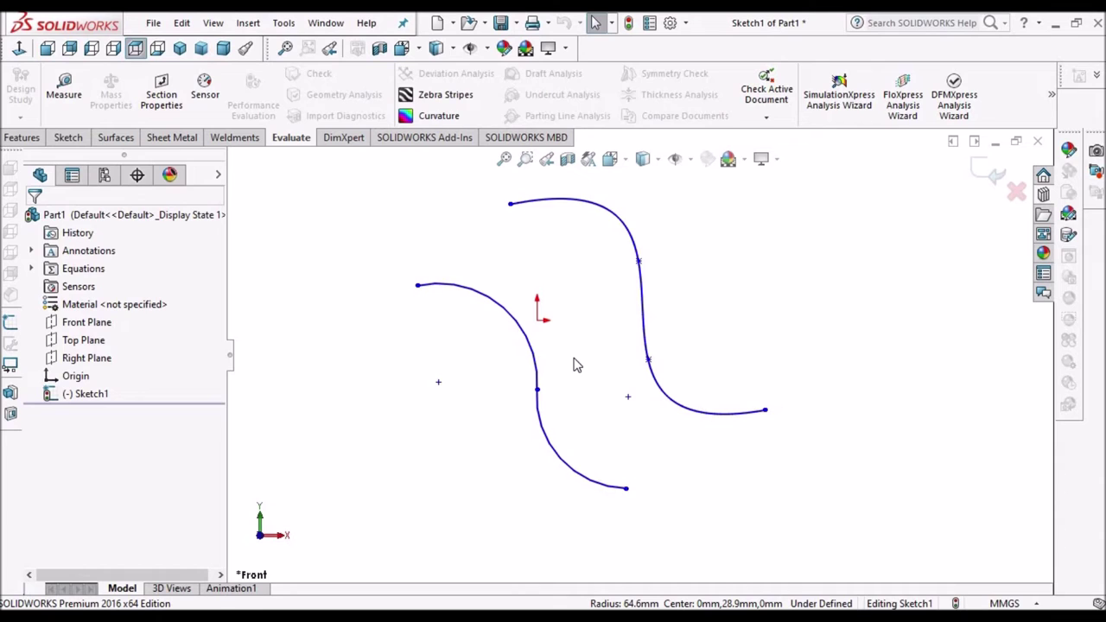
scroll(577, 365, "down", 1)
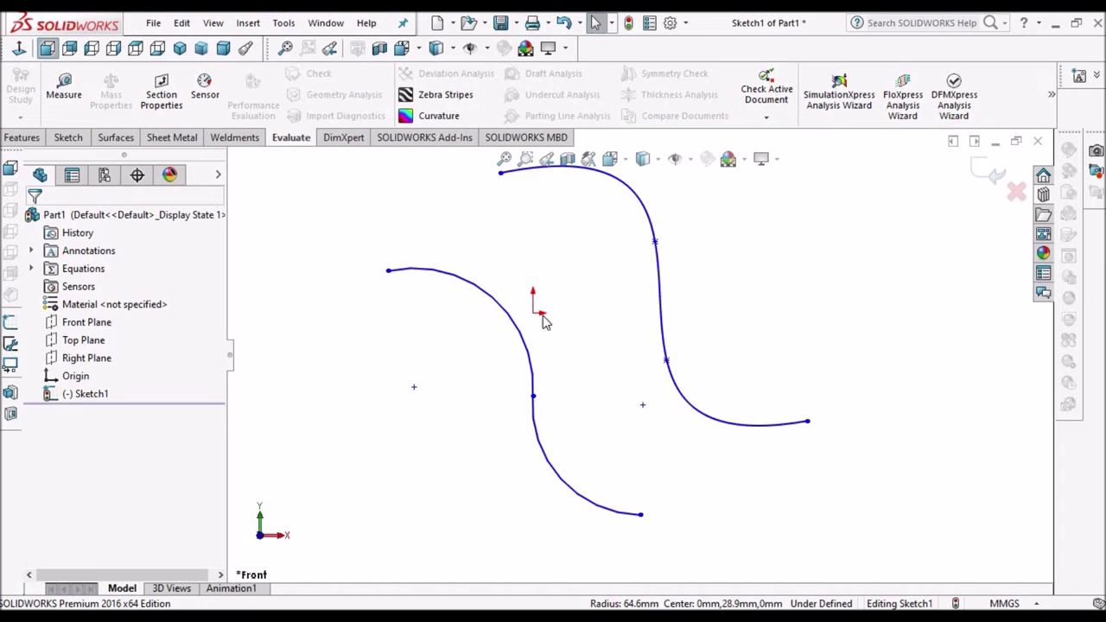
scroll(644, 401, "up", 3)
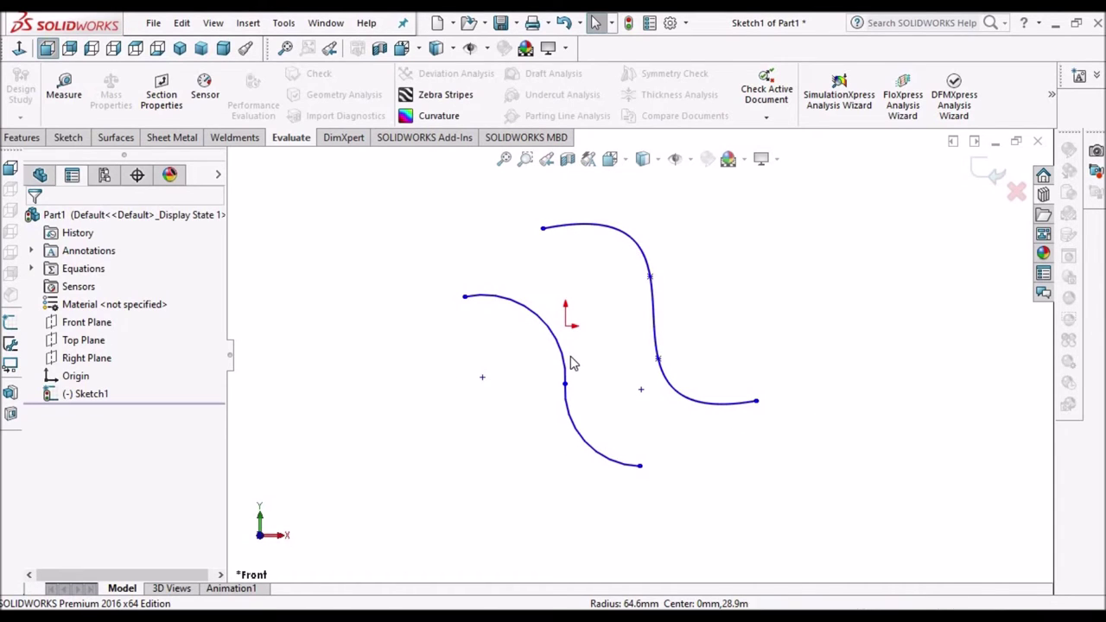
left_click(657, 358)
left_click(591, 356)
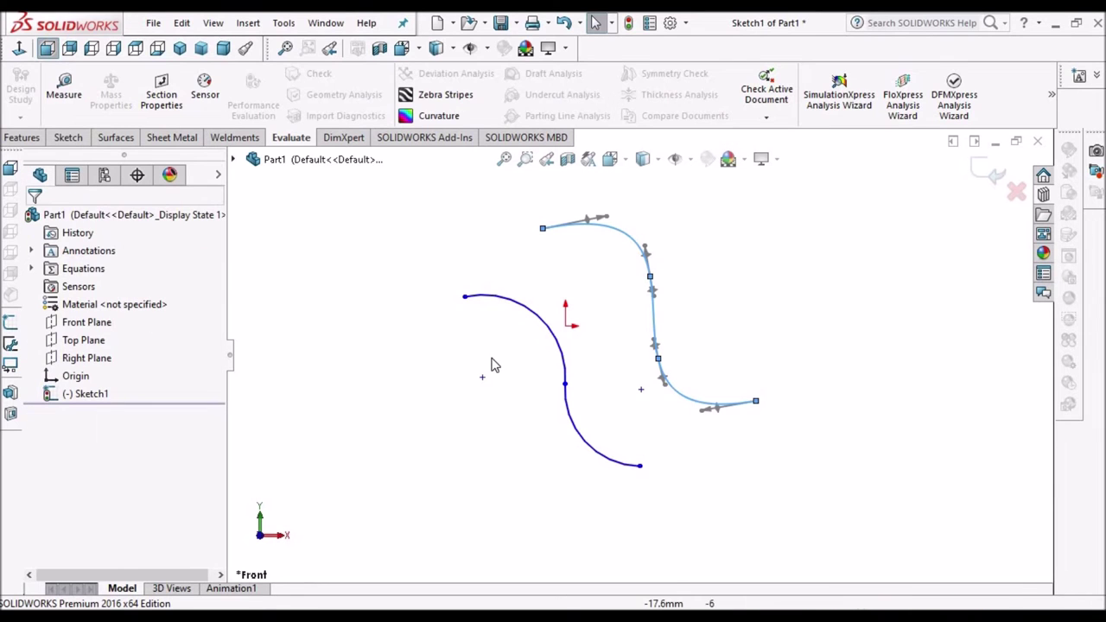
scroll(501, 356, "down", 2)
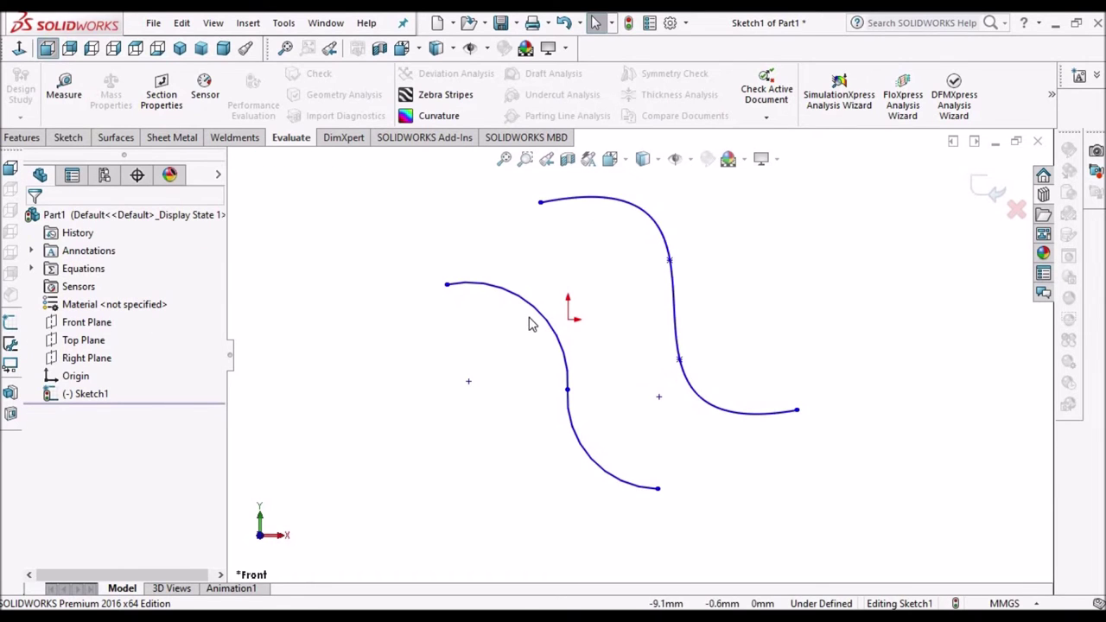
scroll(514, 313, "down", 2)
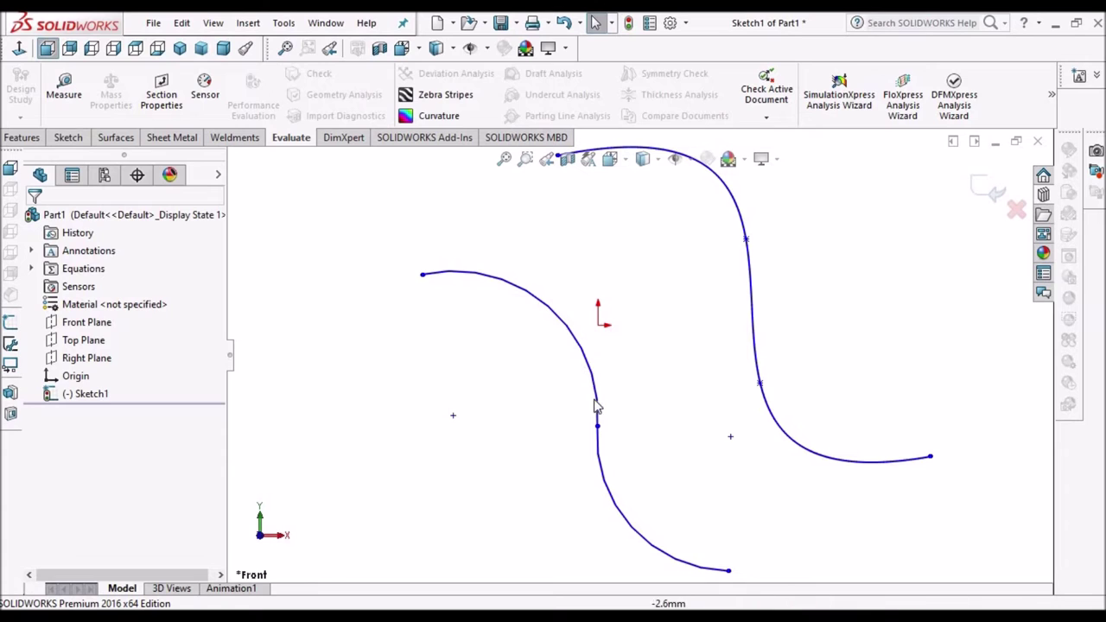
scroll(630, 449, "up", 1)
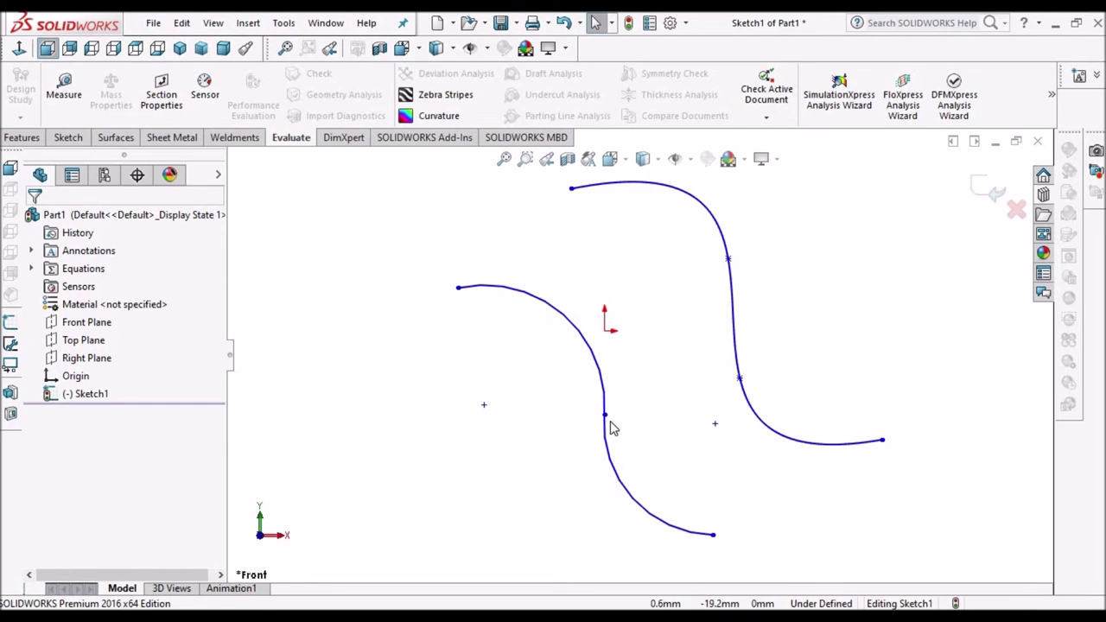
scroll(609, 428, "down", 5)
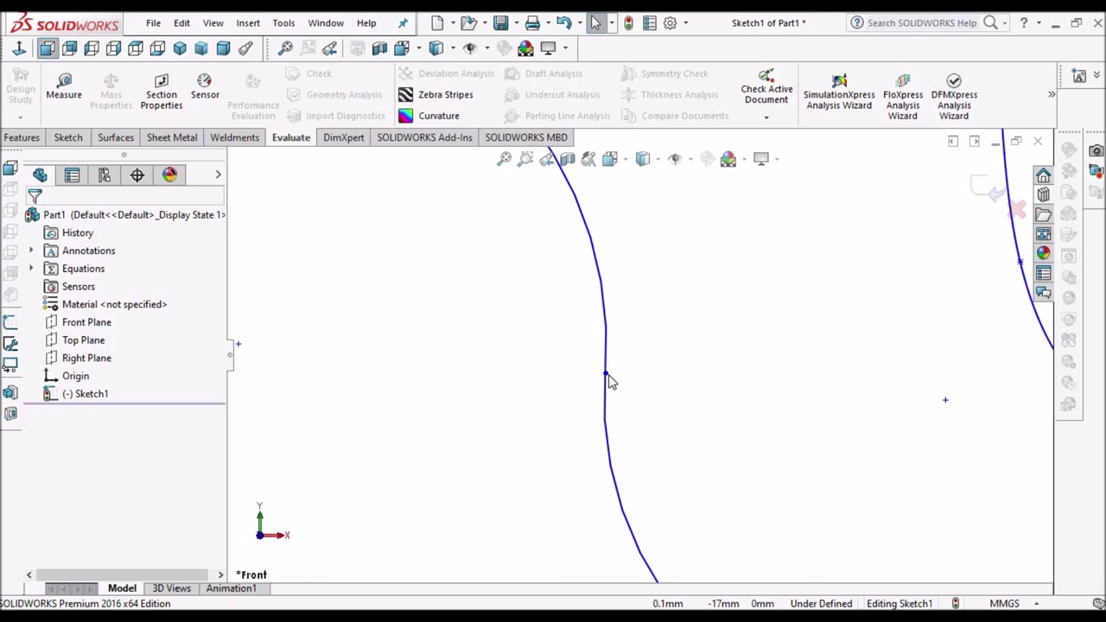
left_click(606, 375)
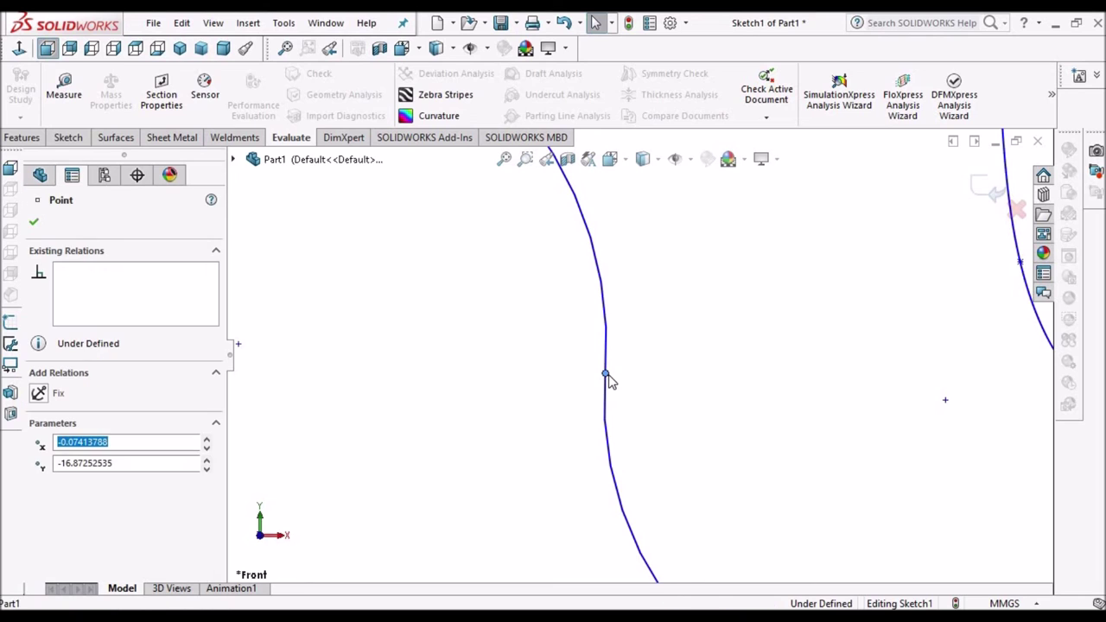
left_click(530, 358)
scroll(531, 357, "up", 3)
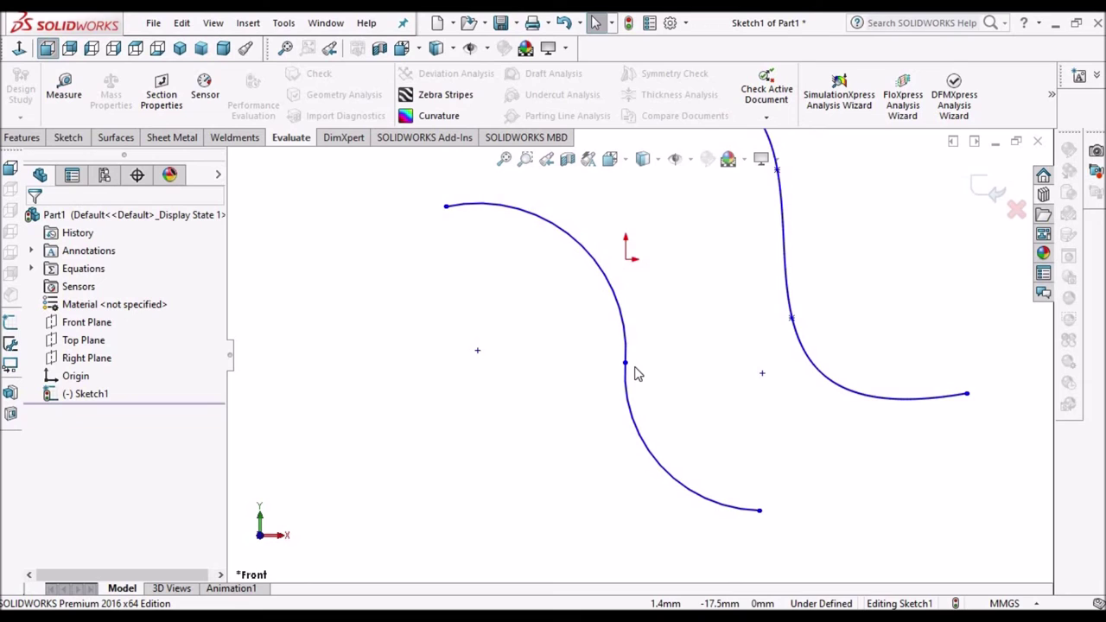
scroll(636, 363, "up", 3)
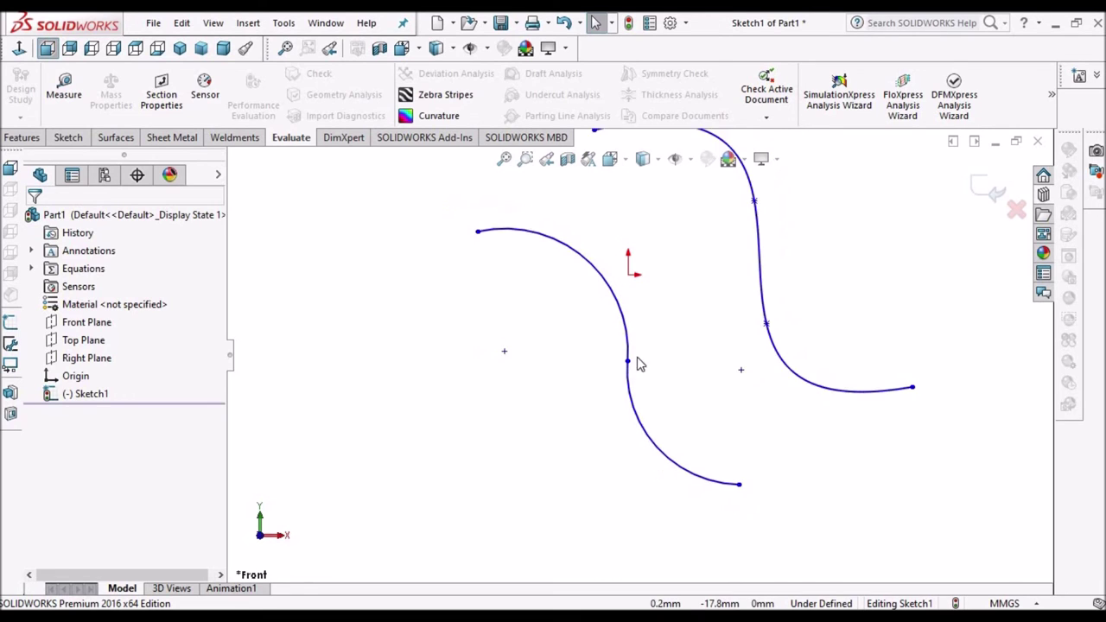
scroll(662, 247, "down", 1)
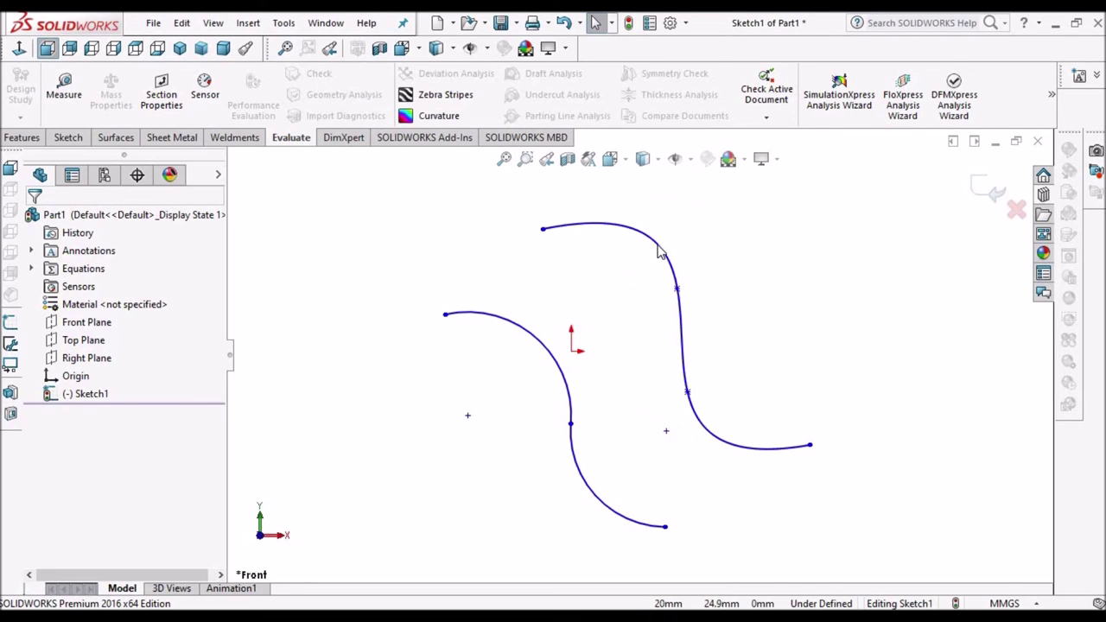
left_click(580, 242)
Step: Select and deselect the spline, then bring up the Desc 2.pdf sheet in Edge
scroll(581, 242, "down", 1)
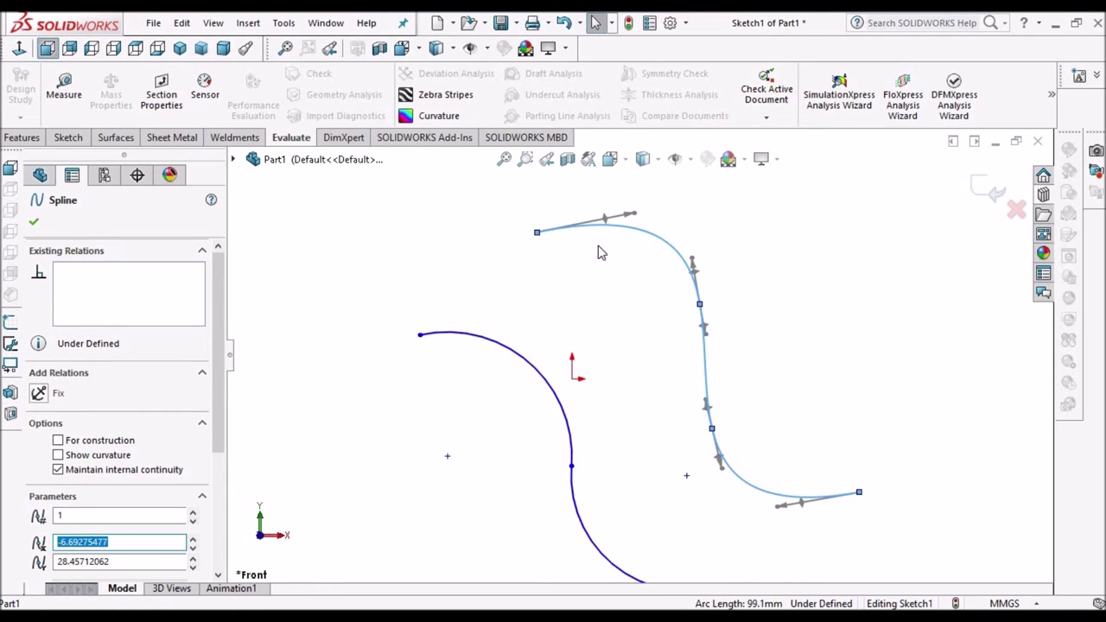
left_click(710, 429)
left_click(617, 328)
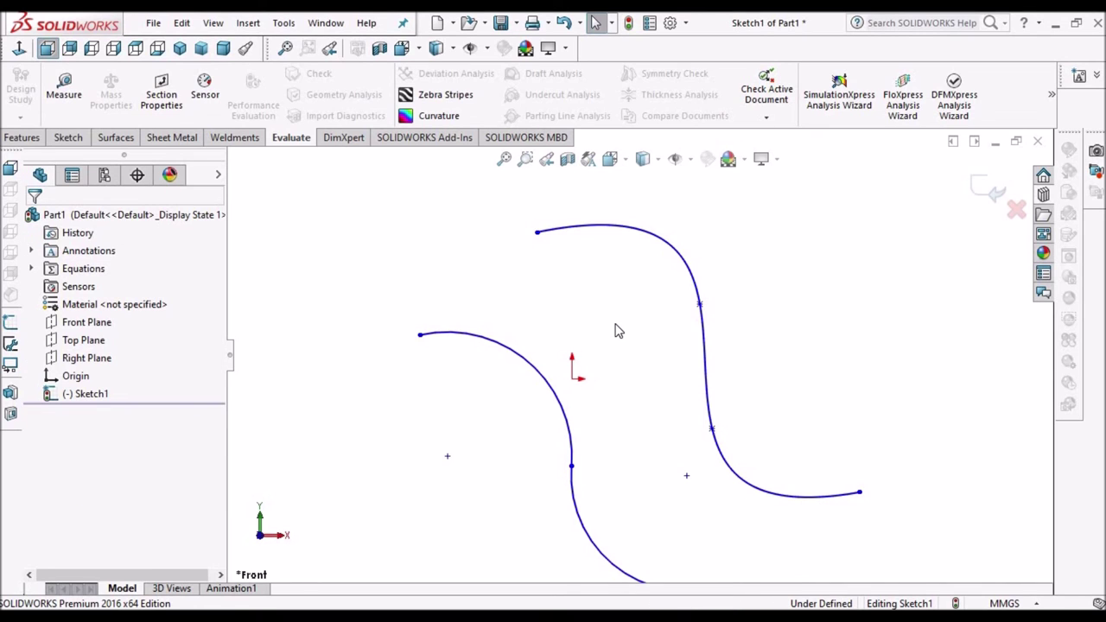
scroll(617, 328, "up", 3)
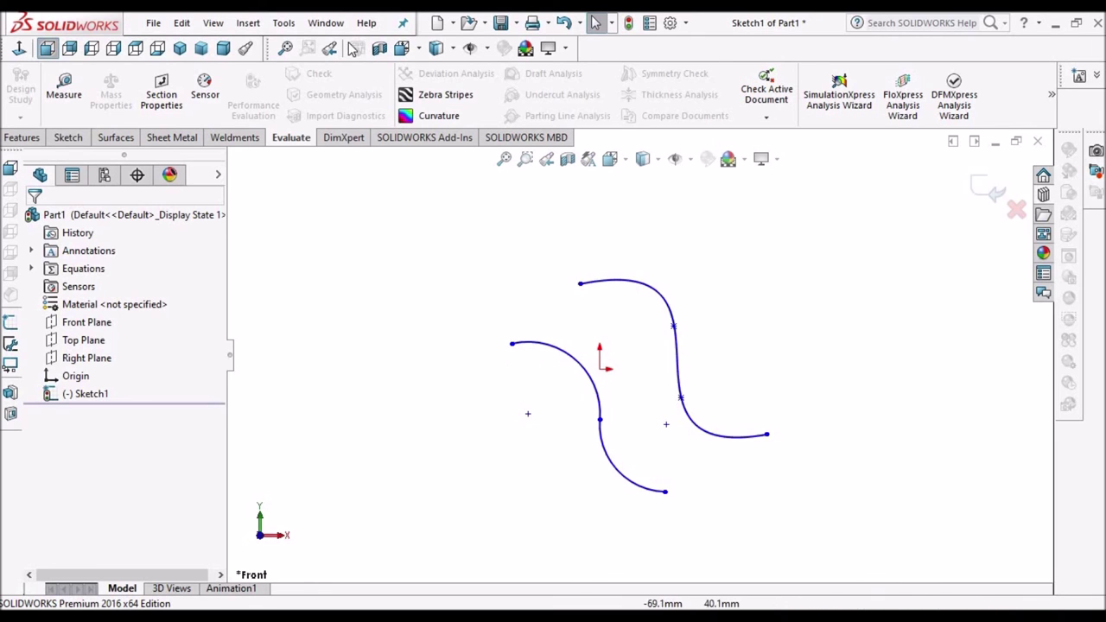
key("alt+Tab")
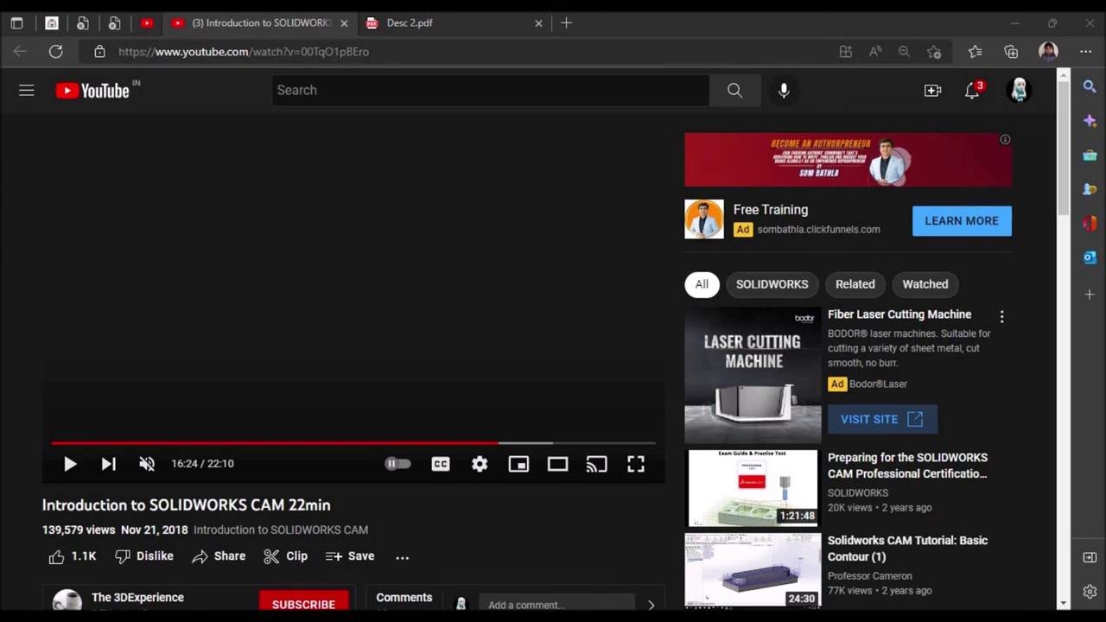
left_click(429, 26)
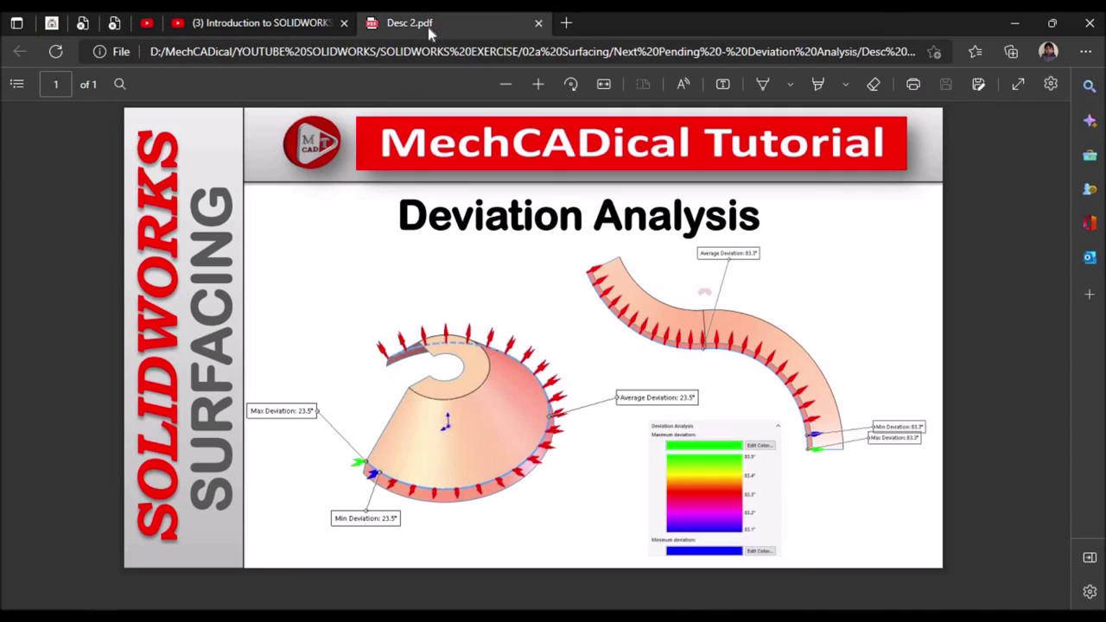